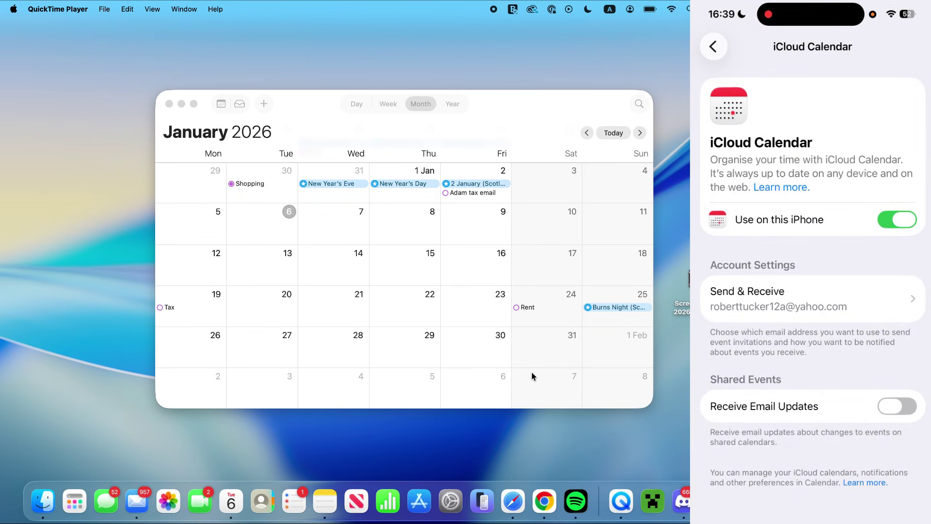
Switch on iCloud Calendar under Apple Account > iCloud, merging local calendars, then close System Settings
click(450, 502)
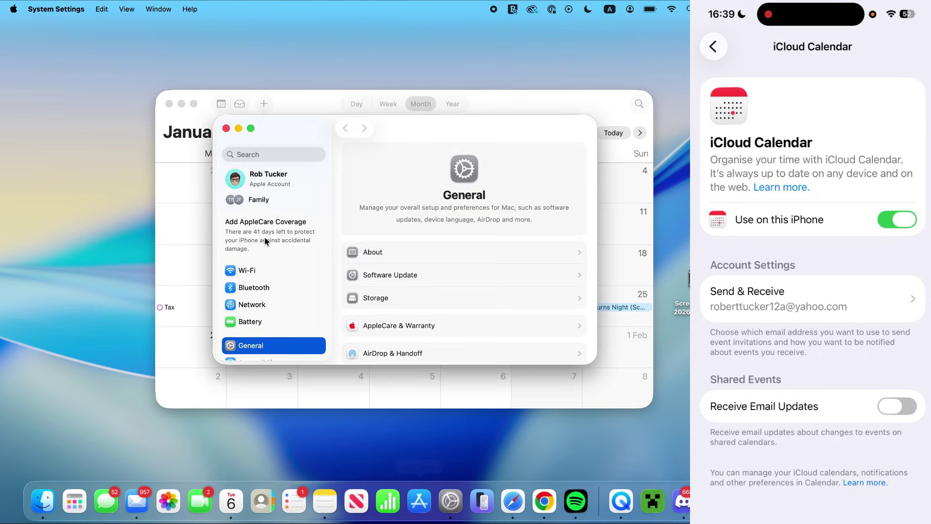
click(275, 176)
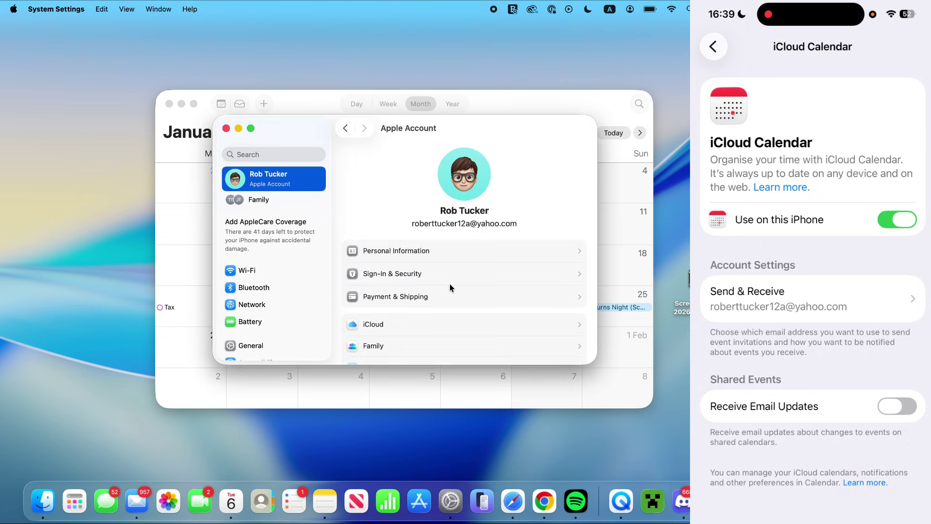
scroll(449, 284, down, 2)
click(441, 277)
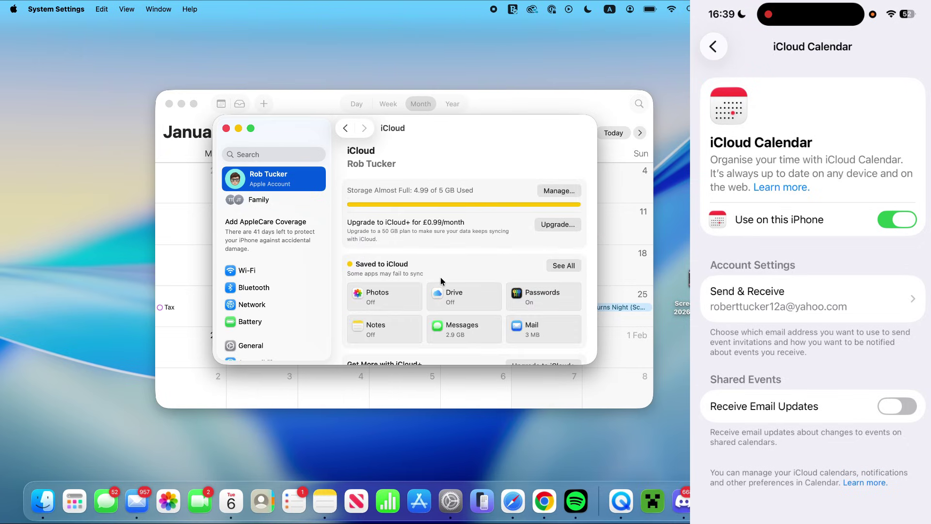
click(563, 265)
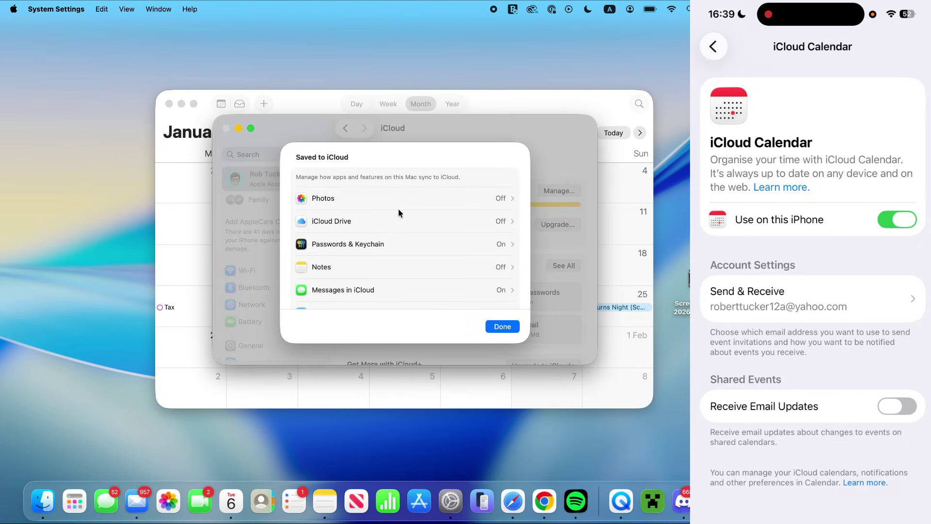
scroll(384, 209, down, 3)
scroll(385, 208, down, 3)
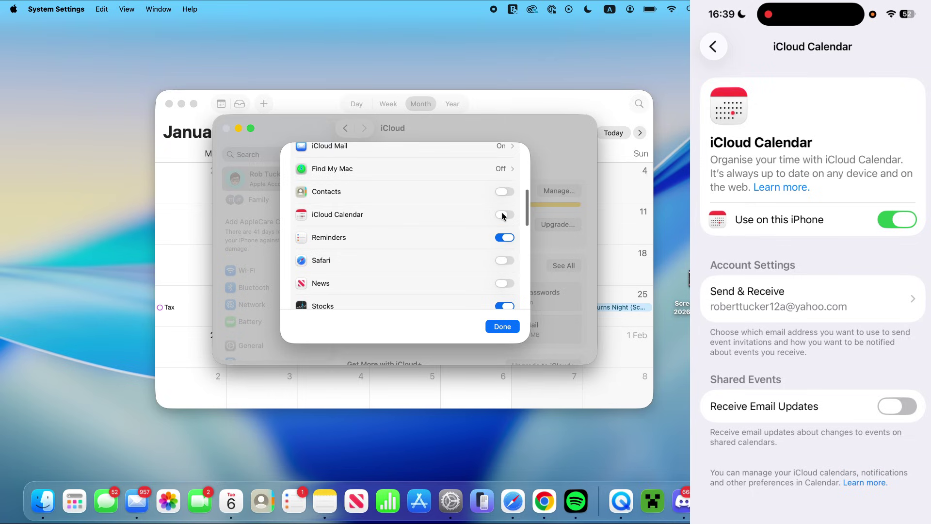
click(502, 214)
click(436, 292)
click(501, 327)
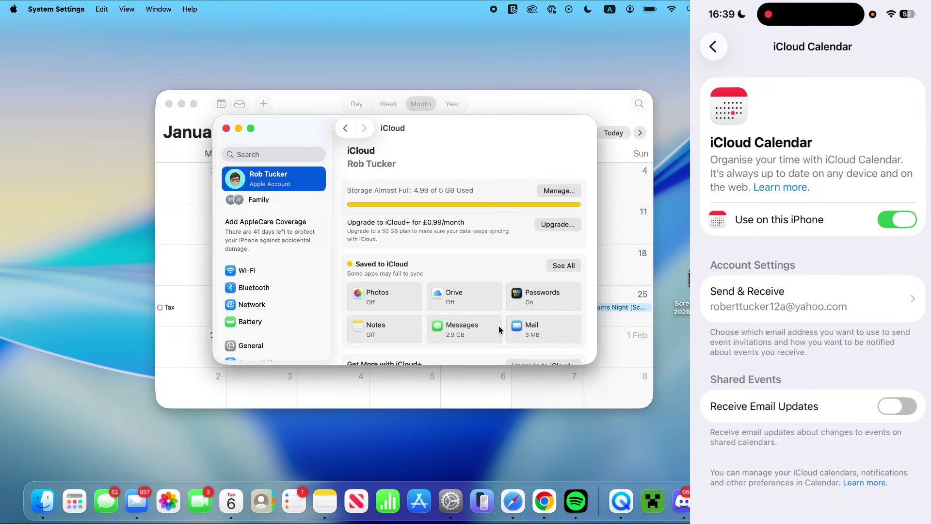
click(226, 128)
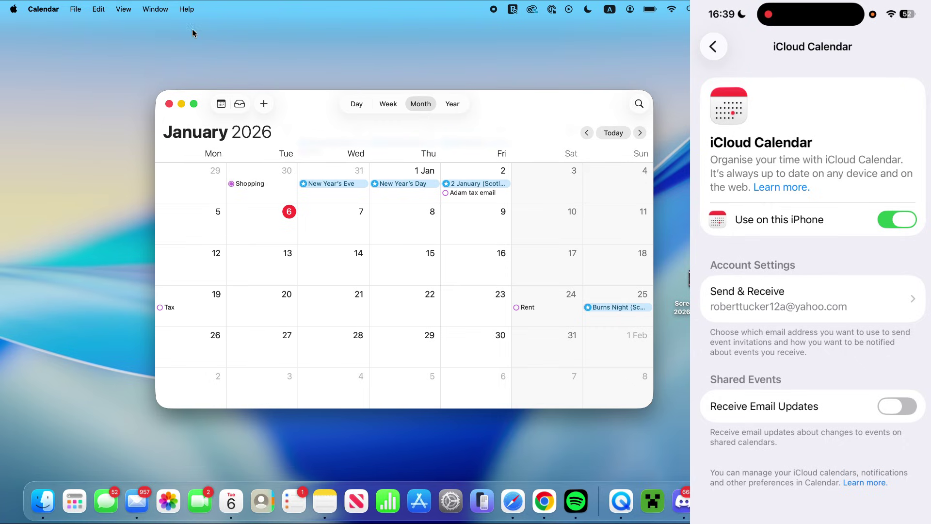
Check 'Enable this account' for iCloud in Calendar's Accounts settings, then close that window
click(43, 8)
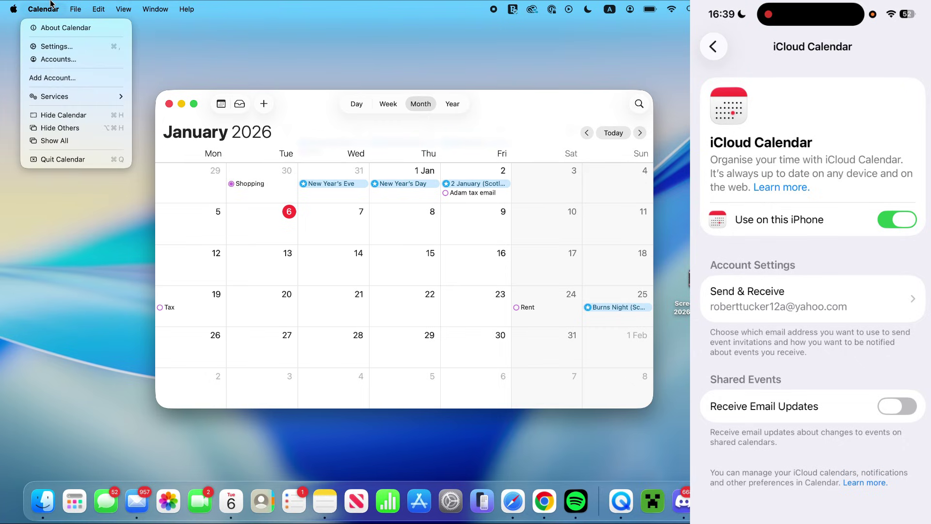
click(56, 46)
click(380, 81)
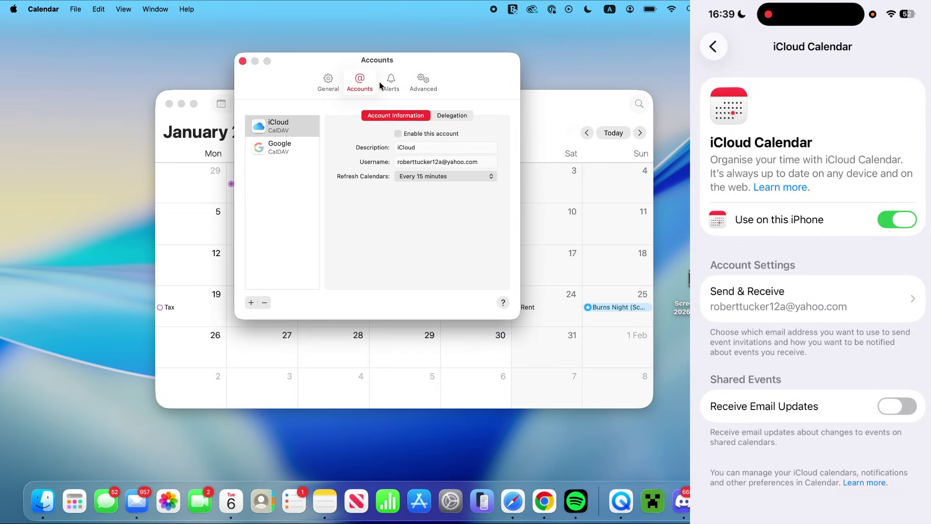
click(398, 133)
click(243, 61)
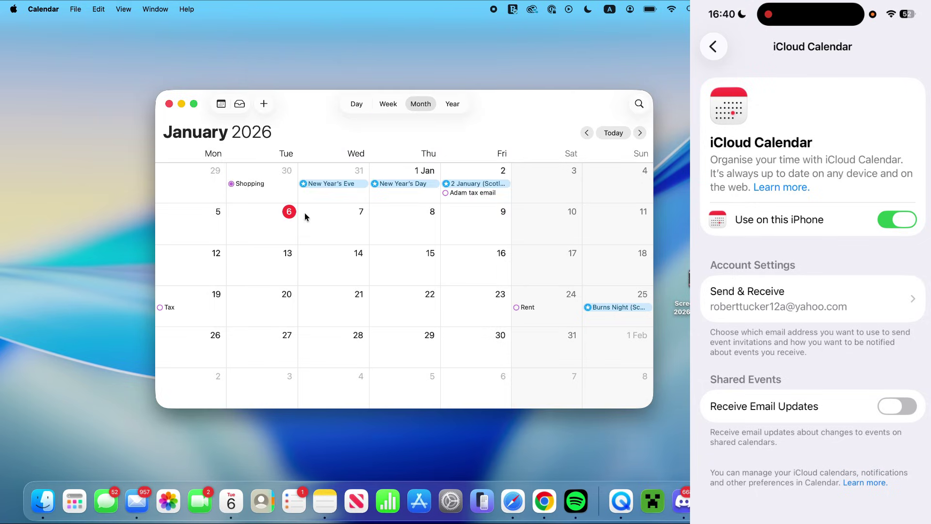
Quit Calendar and relaunch it from the Dock to reload January 2026
click(44, 9)
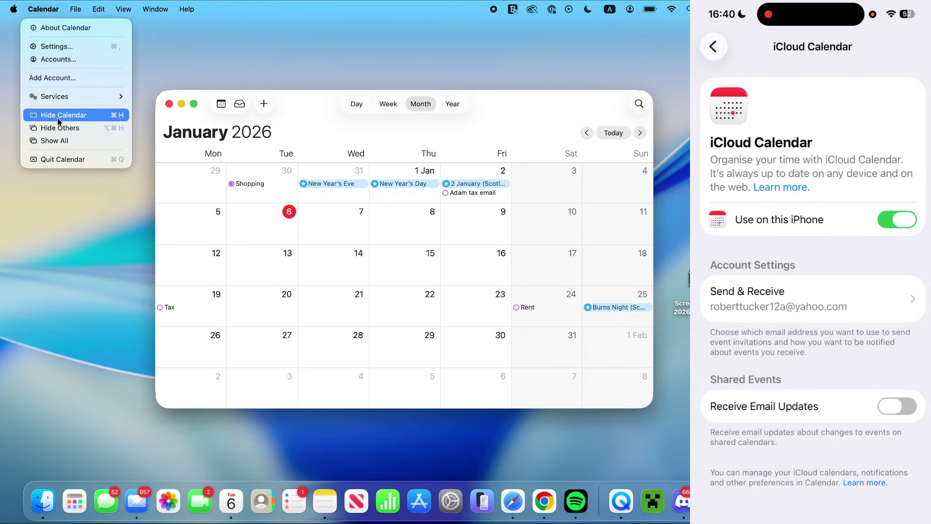
click(64, 160)
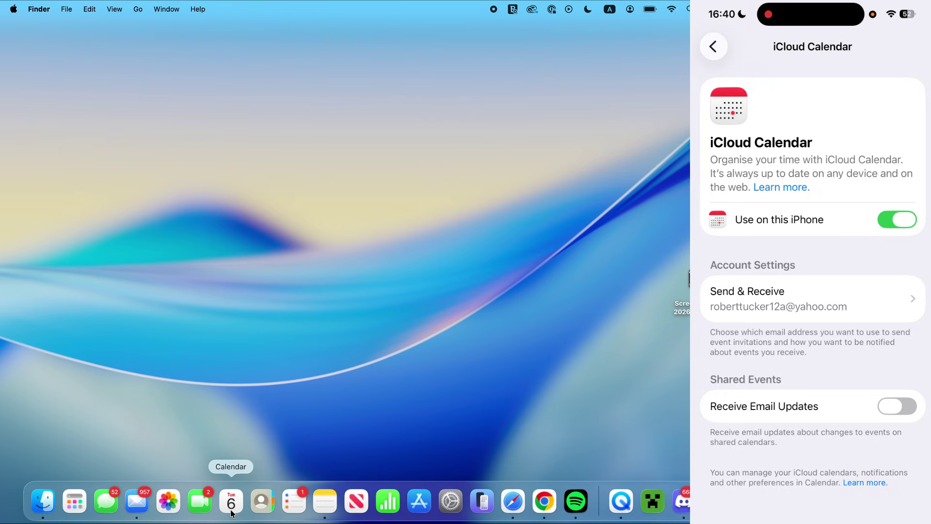
click(231, 501)
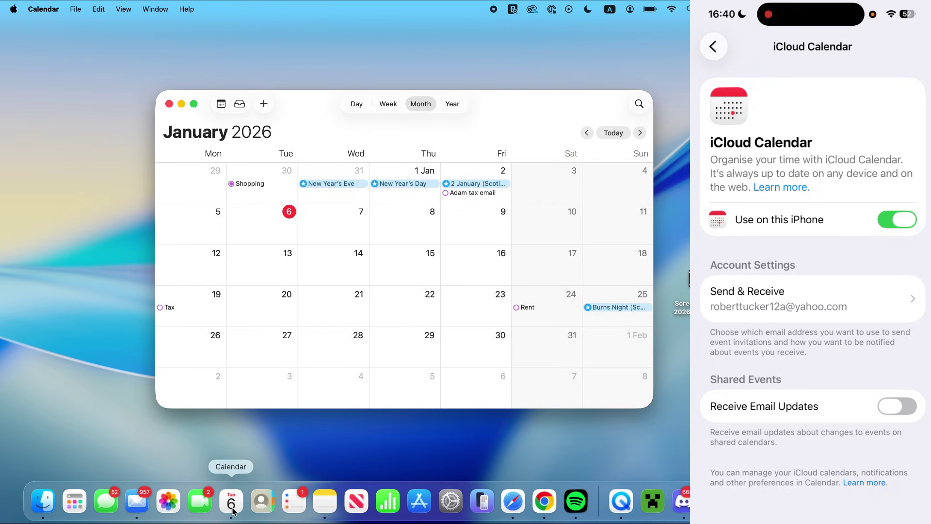